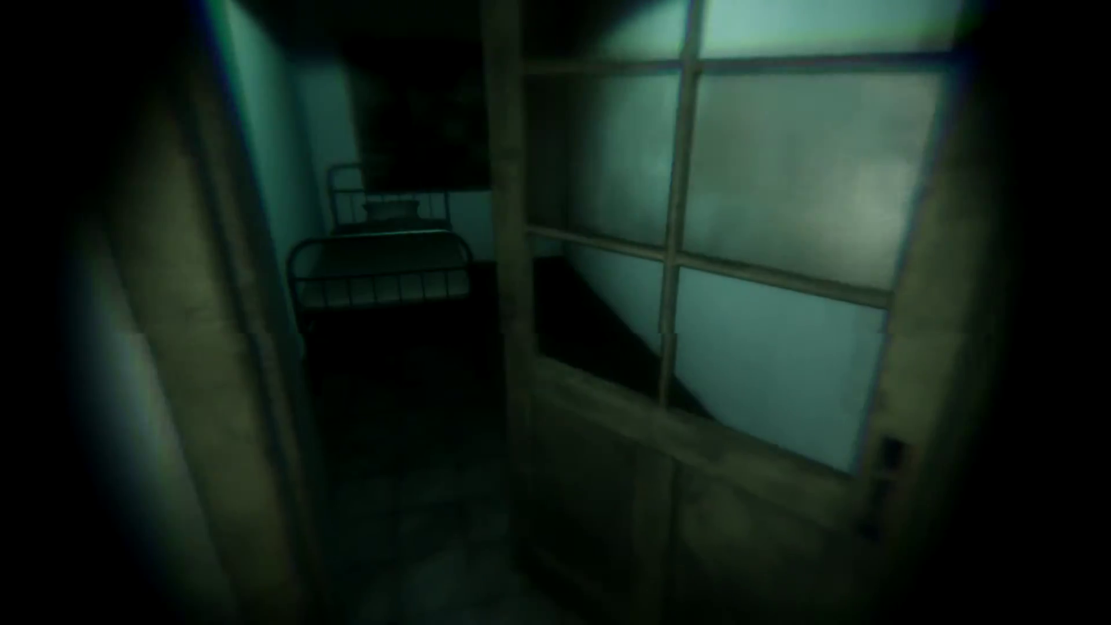
pyautogui.press('w')
pyautogui.press('w')
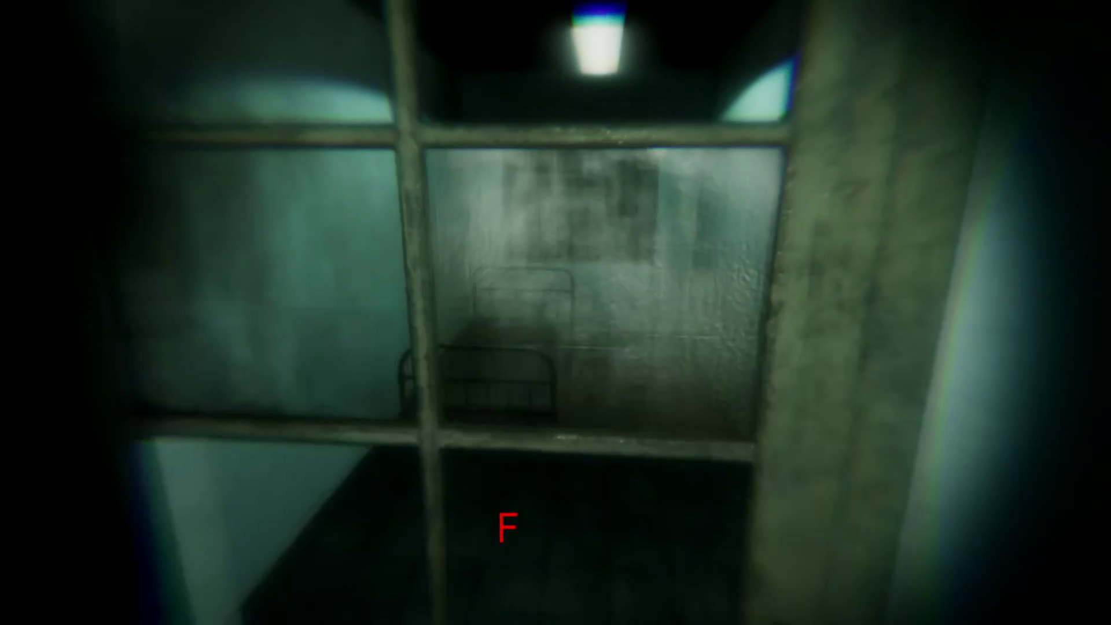
pyautogui.press('f')
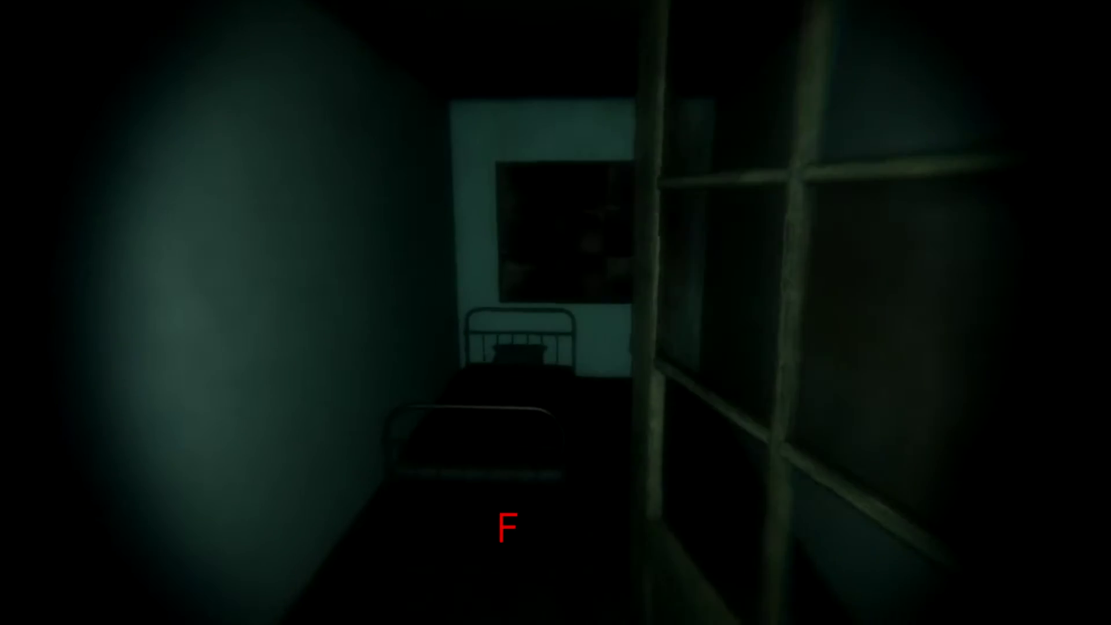
pyautogui.press('w')
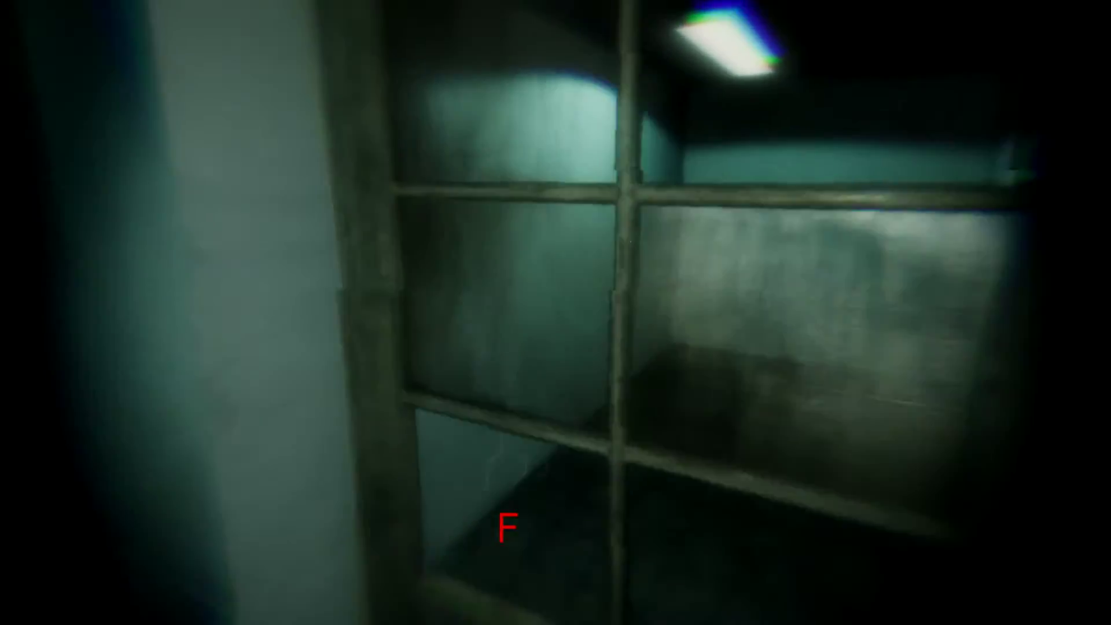
pyautogui.press('f')
pyautogui.press('w')
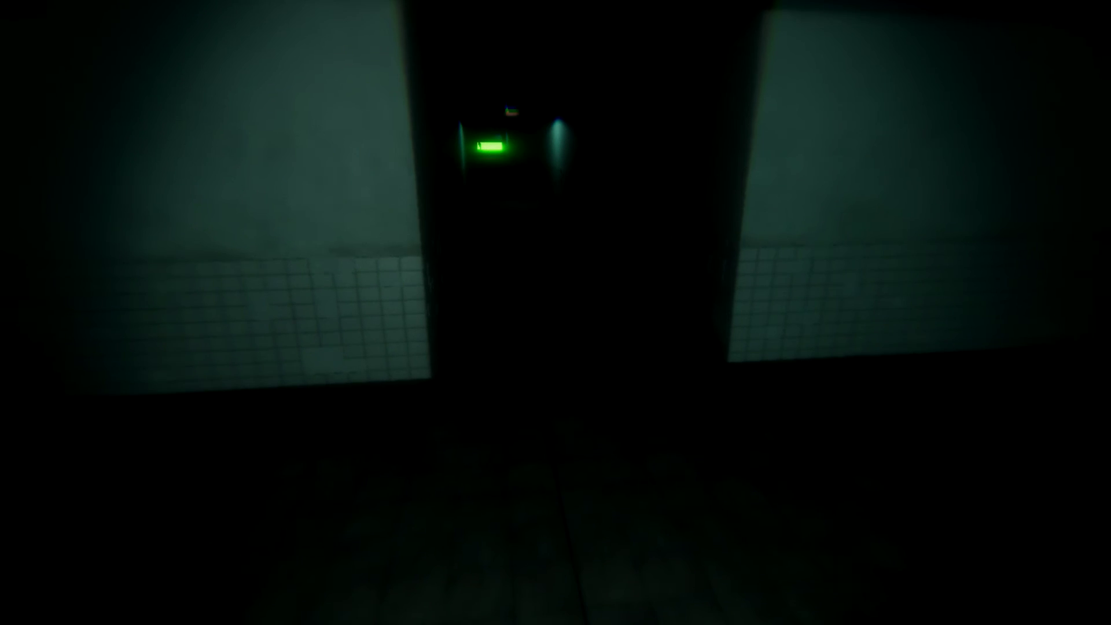
pyautogui.press('w')
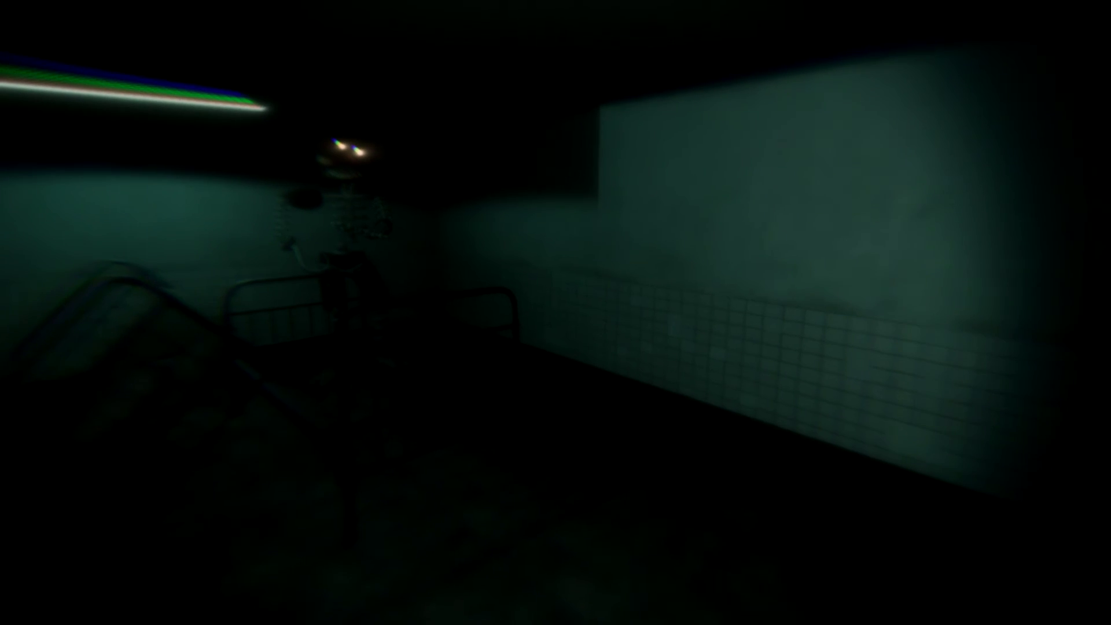
pyautogui.press('w')
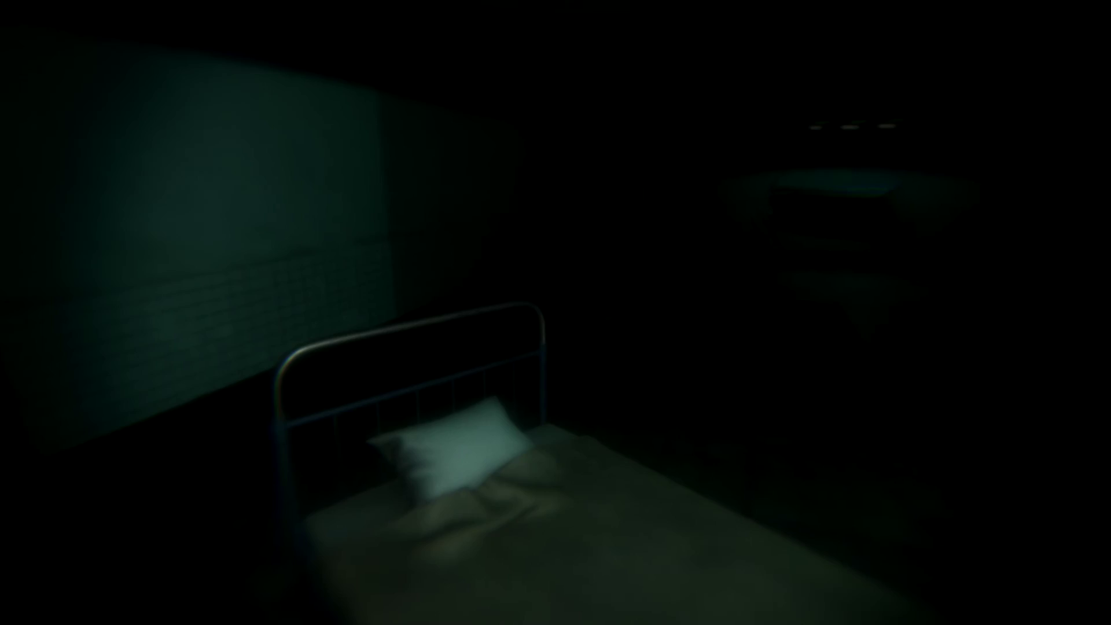
pyautogui.press('w')
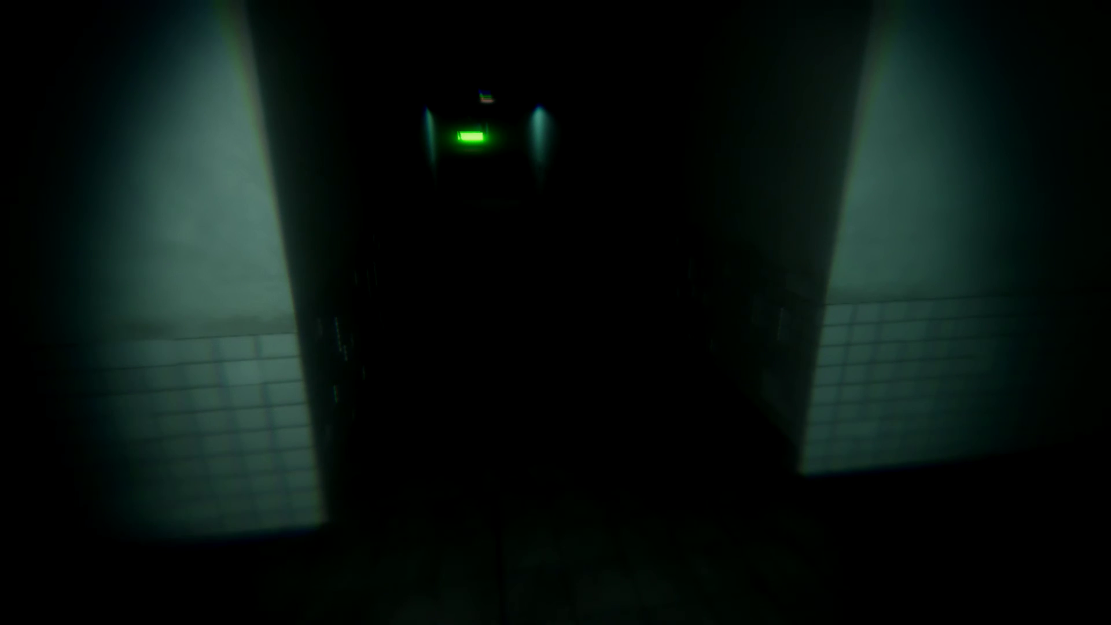
pyautogui.press('w')
pyautogui.press('w')
pyautogui.press('w')
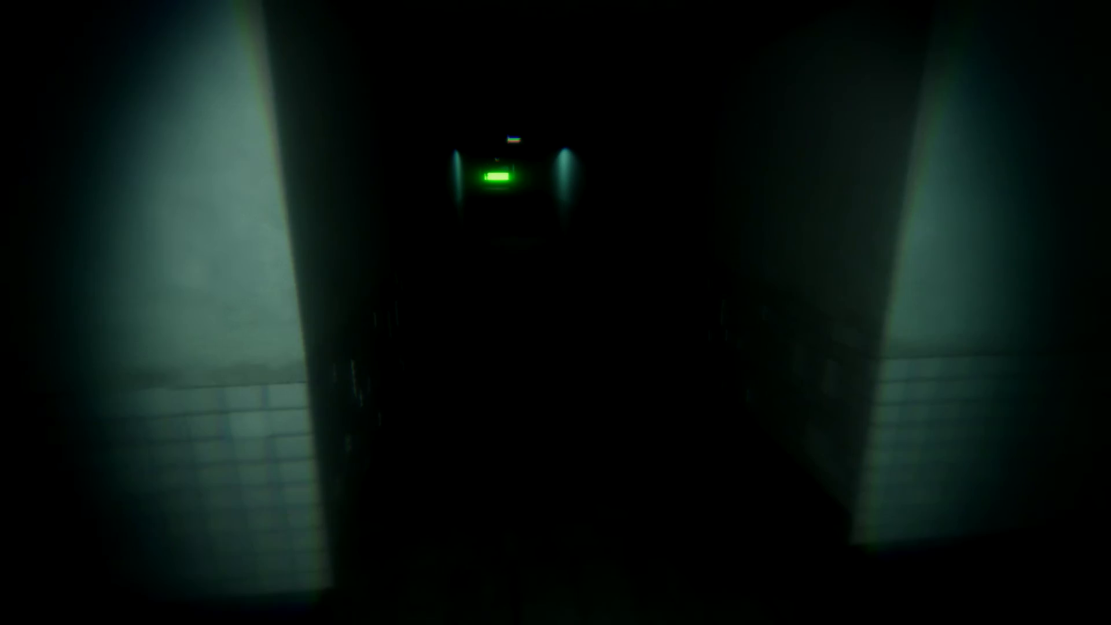